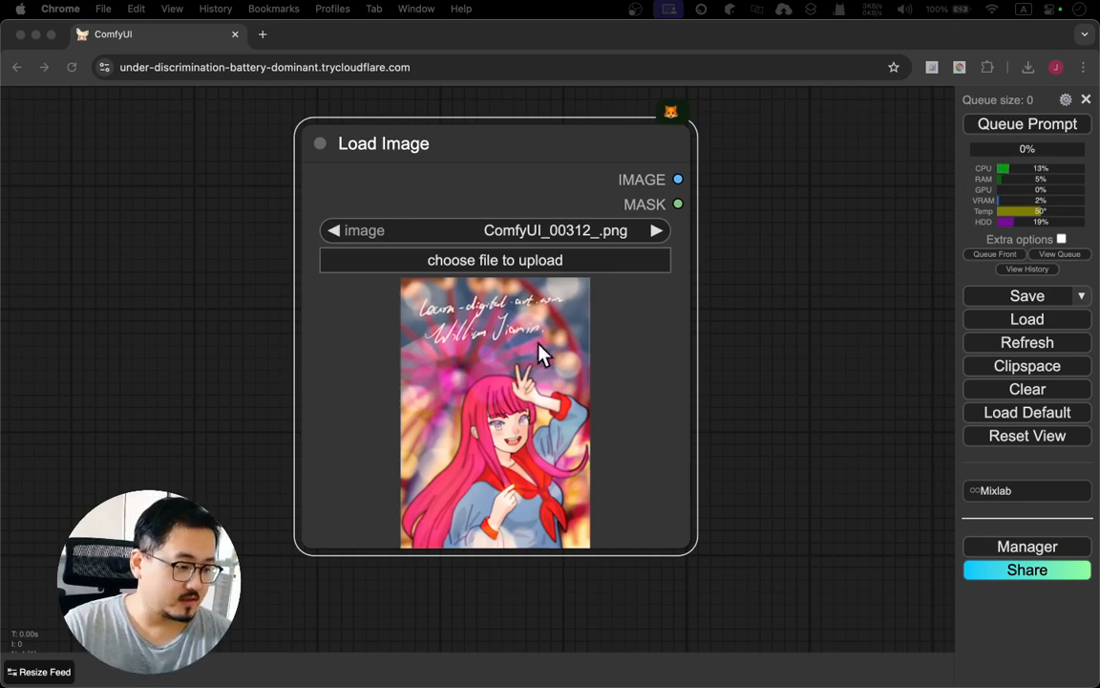
scroll(523, 434, "down", 4)
scroll(523, 435, "up", 10)
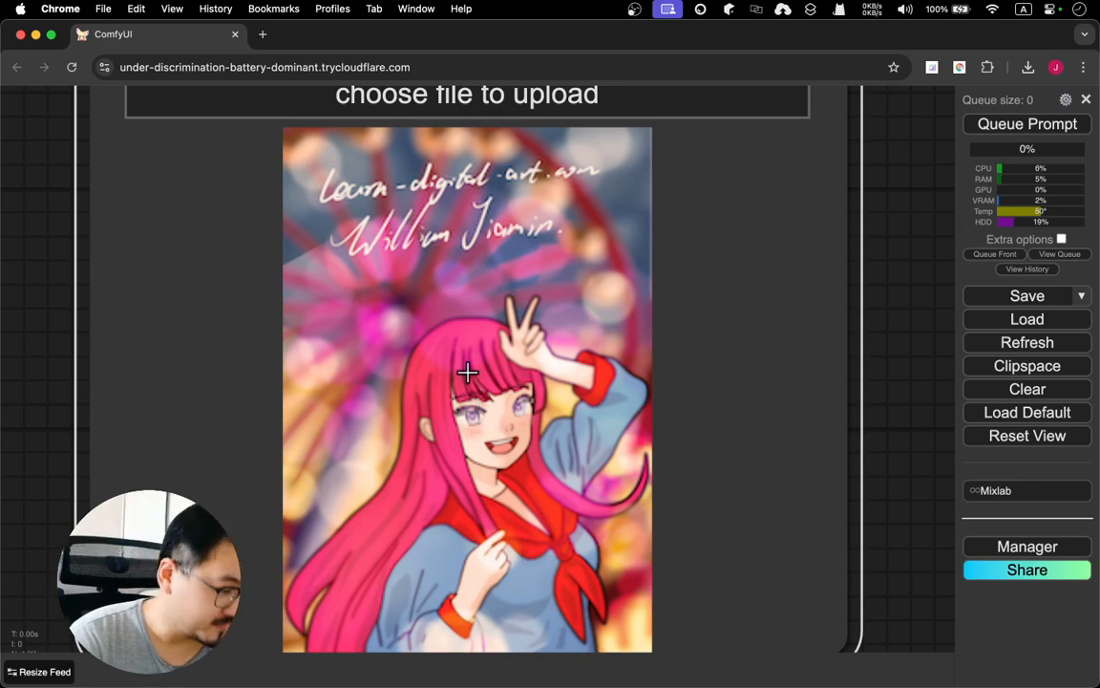
scroll(750, 334, "down", 5)
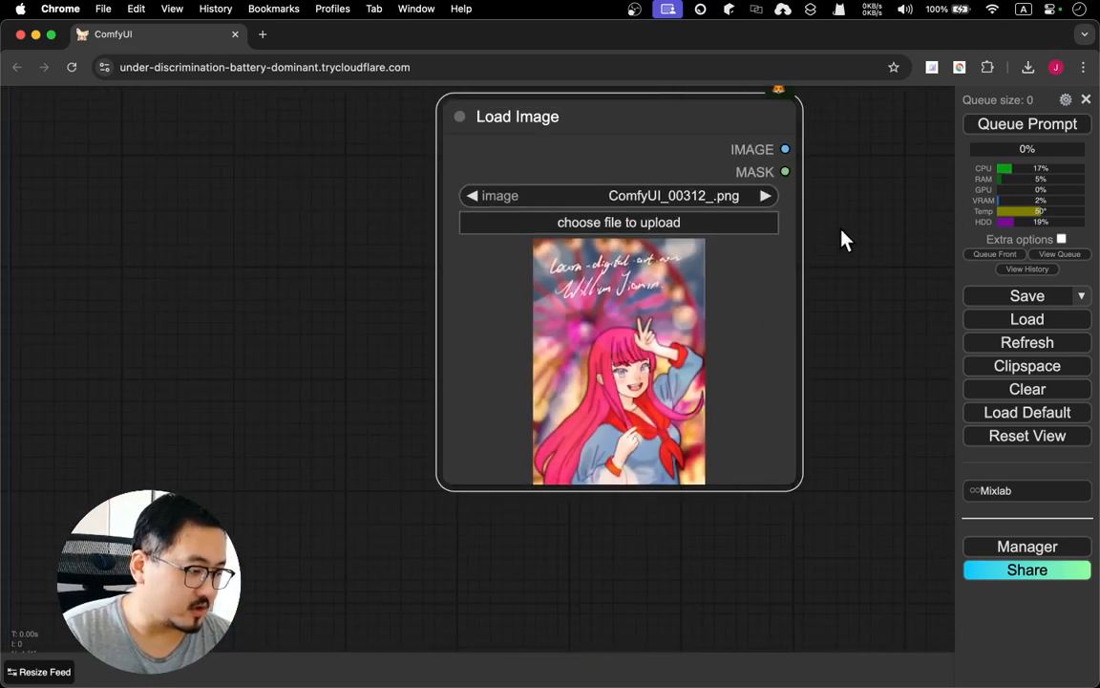
left_click_drag(843, 238, 764, 282)
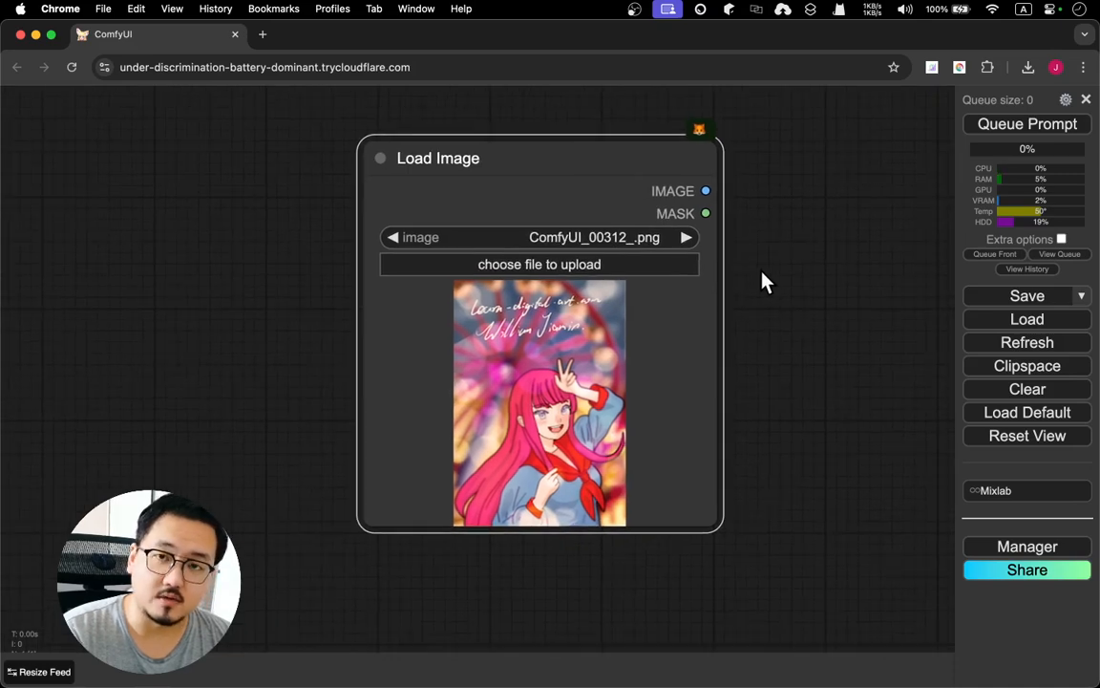
left_click(762, 279)
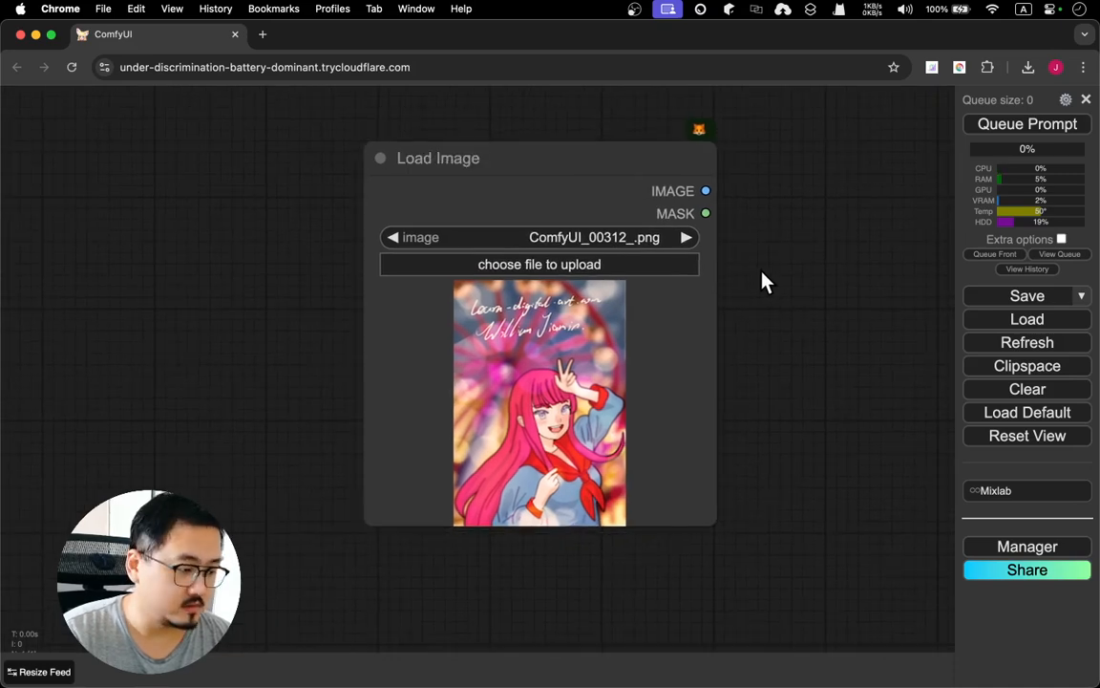
Search the node list for "load" from an empty area of the canvas.
double_click(138, 318)
type("load")
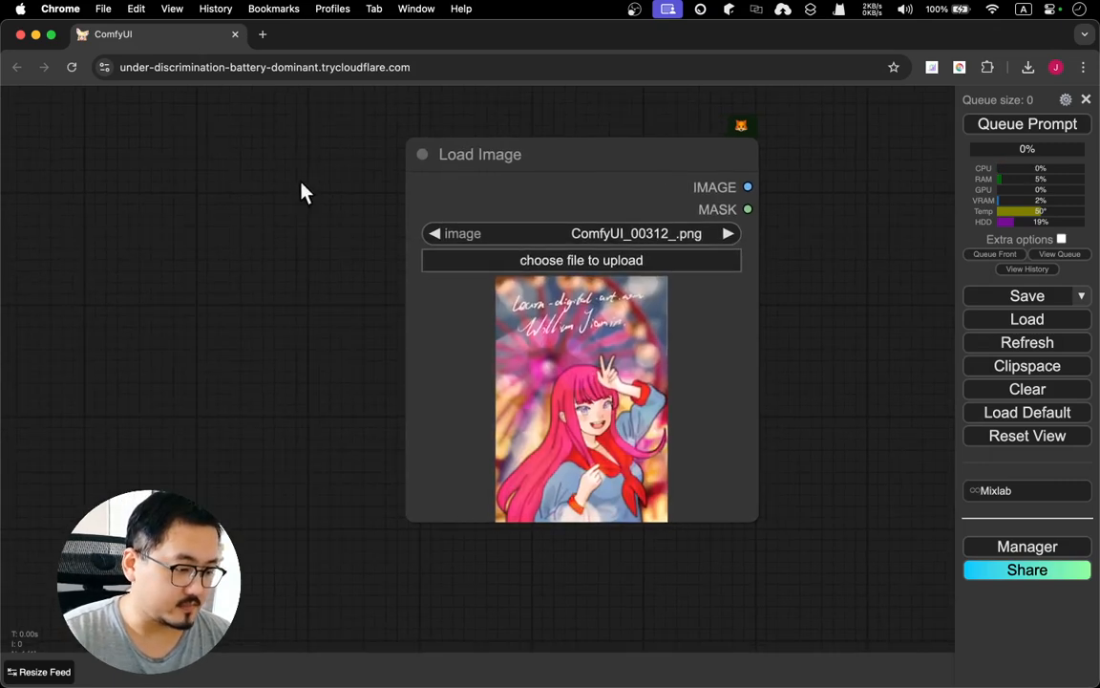
scroll(357, 265, "down", 6)
double_click(294, 263)
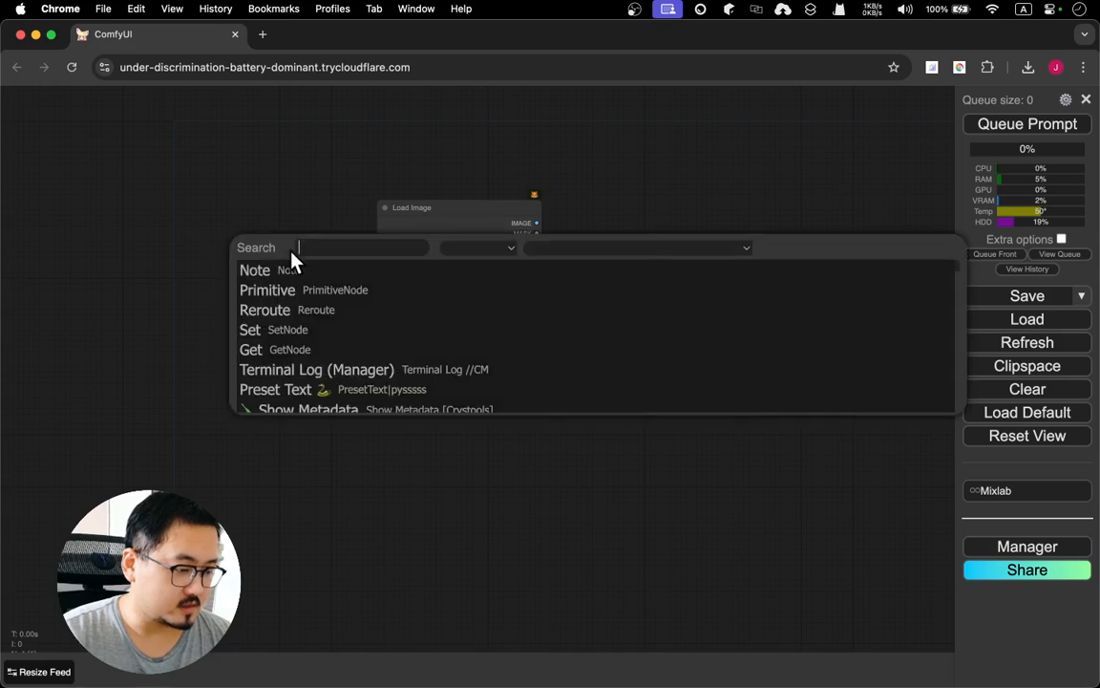
type("load")
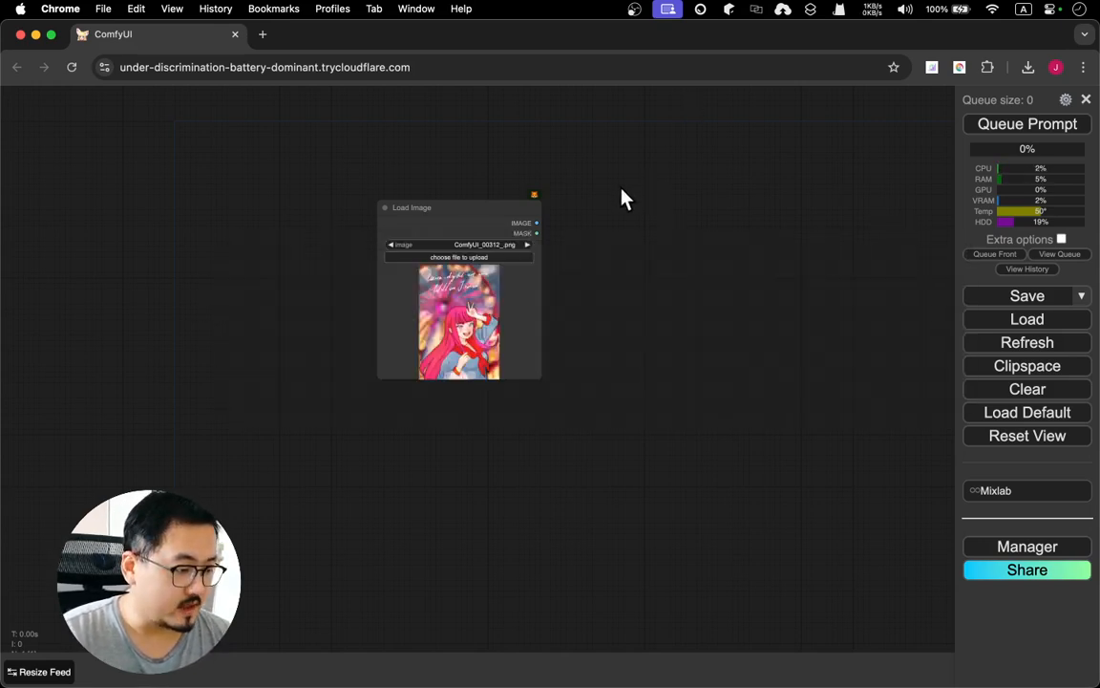
Open the Load Image node's picture in the MaskEditor and paint a mask over the girl's face.
scroll(511, 216, "down", 5)
scroll(511, 214, "up", 15)
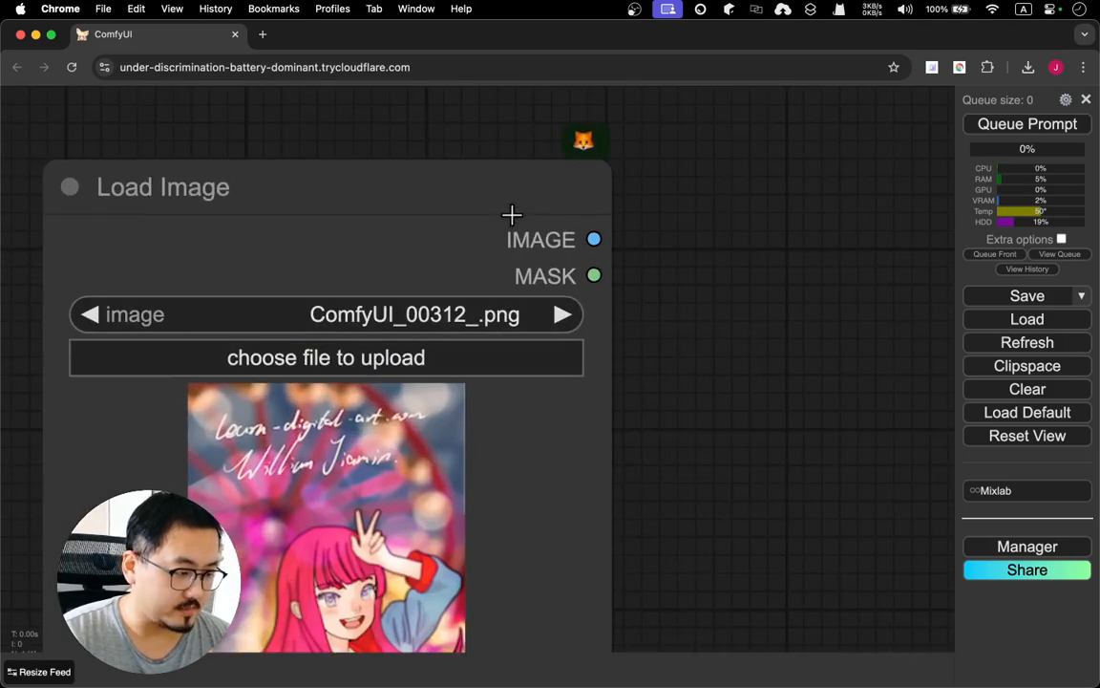
left_click_drag(803, 351, 885, 313)
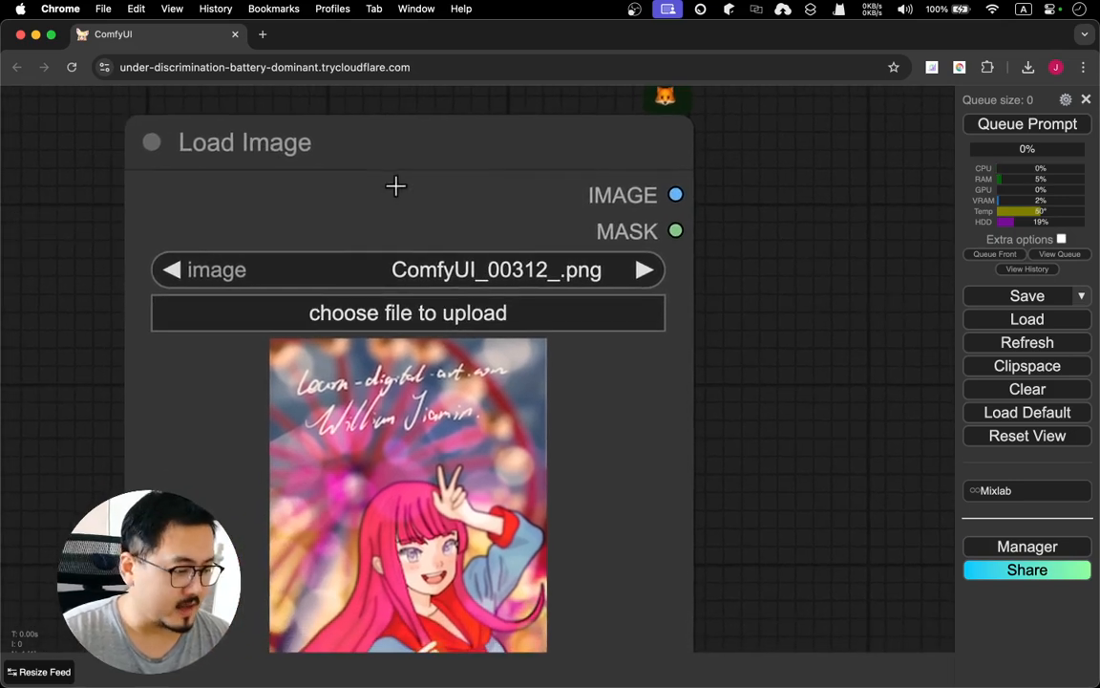
right_click(395, 187)
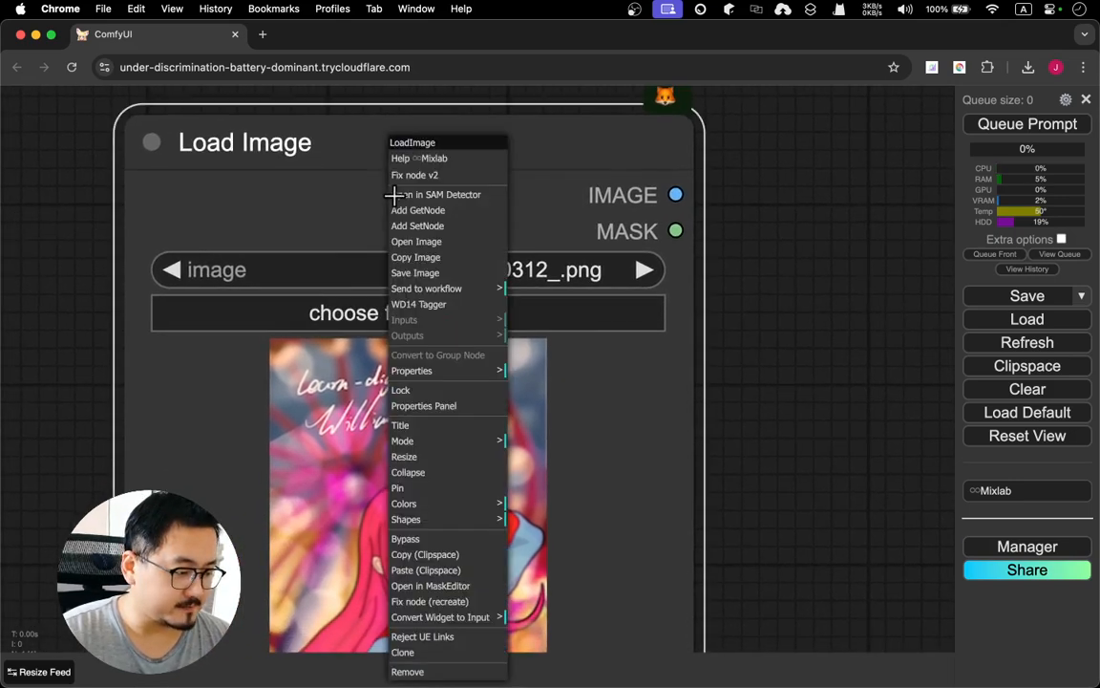
left_click(467, 587)
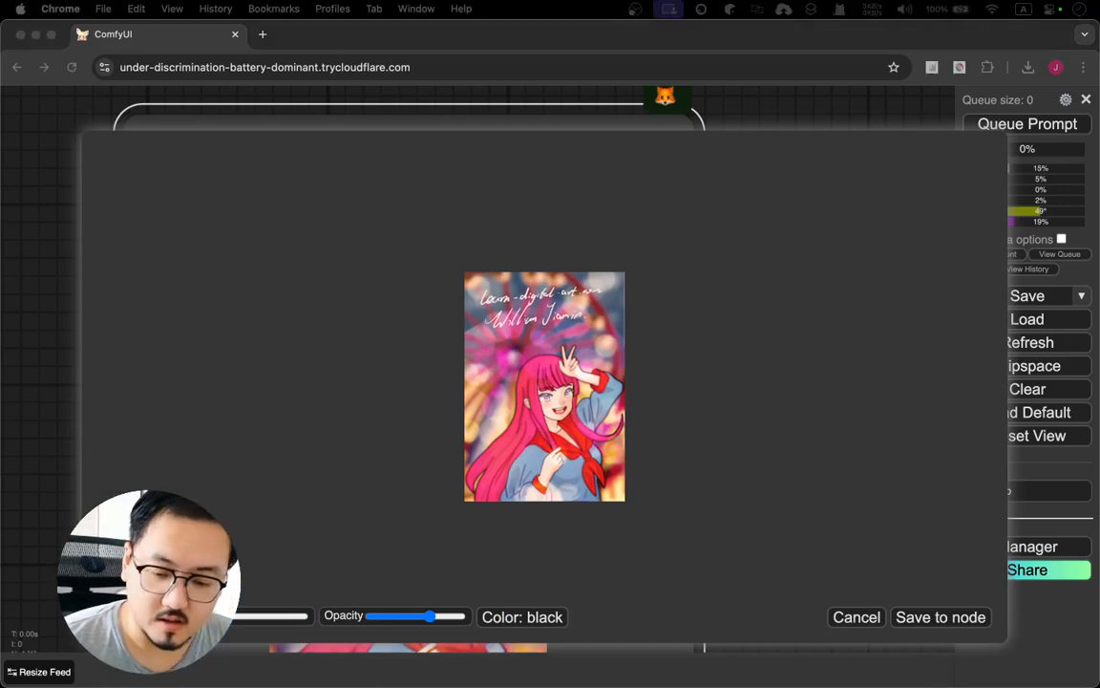
left_click(632, 319)
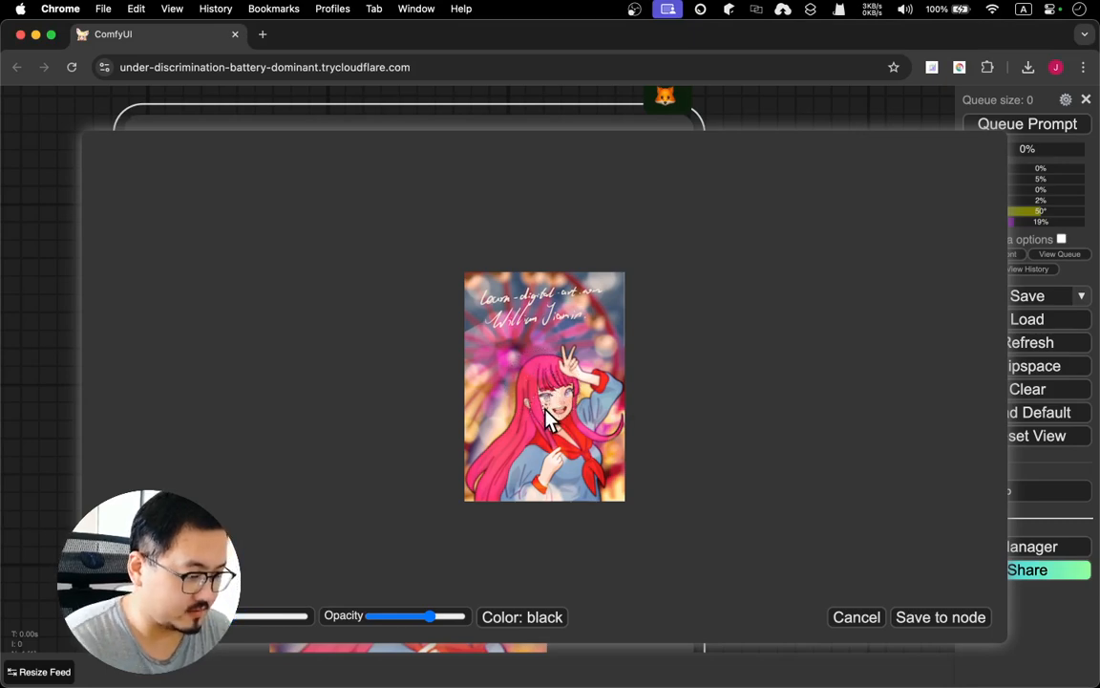
mouse_move(549, 418)
left_mouse_down()
mouse_move(564, 396)
mouse_move(567, 411)
mouse_move(555, 392)
mouse_move(569, 408)
mouse_move(554, 418)
mouse_move(546, 400)
mouse_move(563, 410)
mouse_move(551, 412)
left_mouse_up()
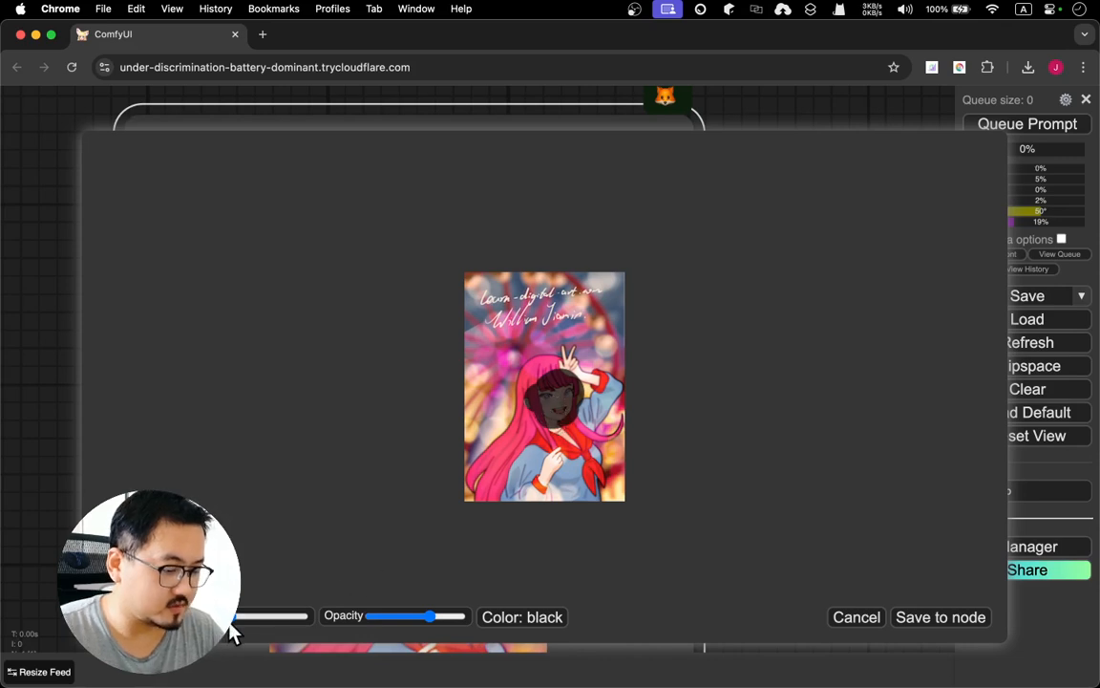
Raise the mask overlay's opacity to nearly full with the color black, and save the mask to the Load Image node.
left_click_drag(239, 621, 263, 623)
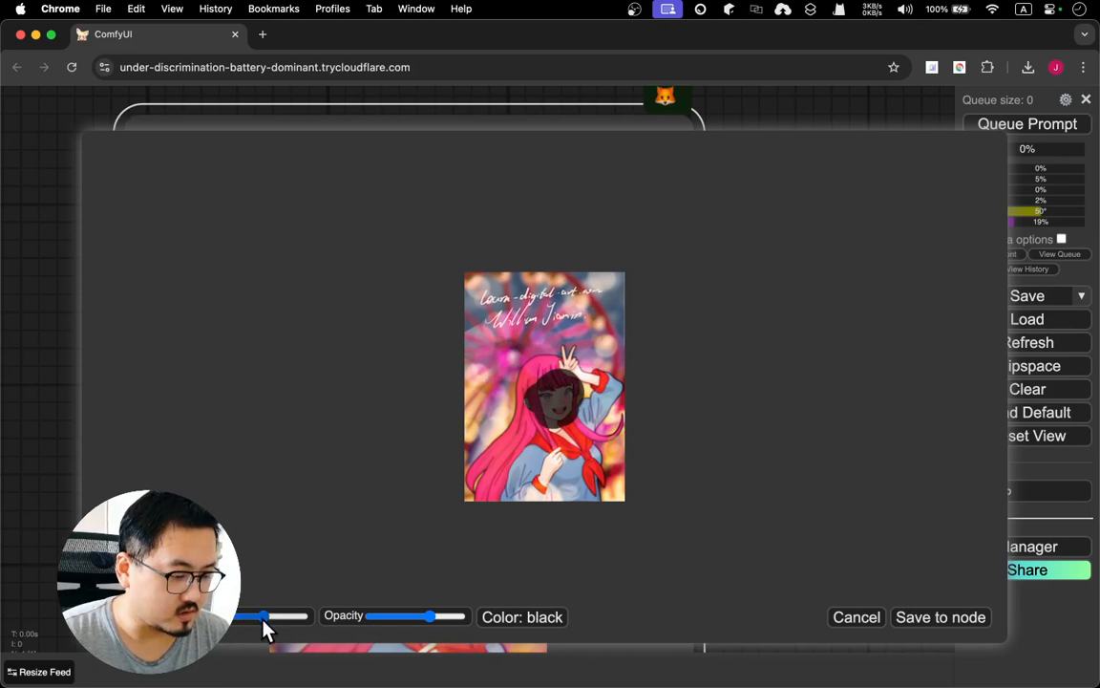
left_click_drag(265, 625, 236, 629)
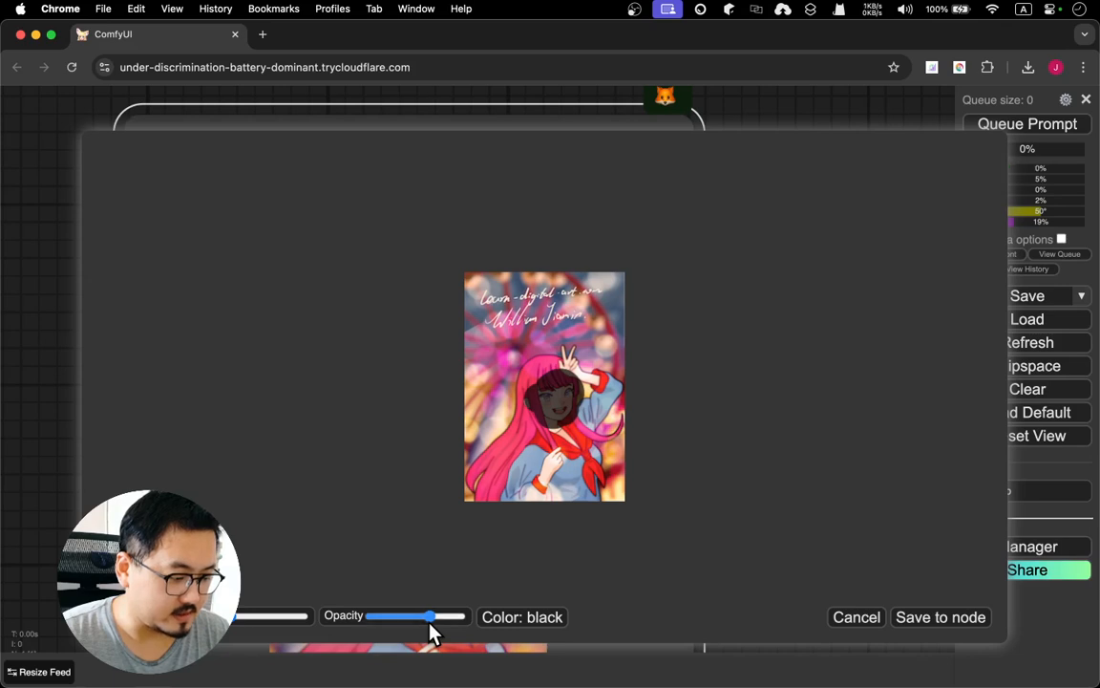
left_click_drag(430, 624, 459, 631)
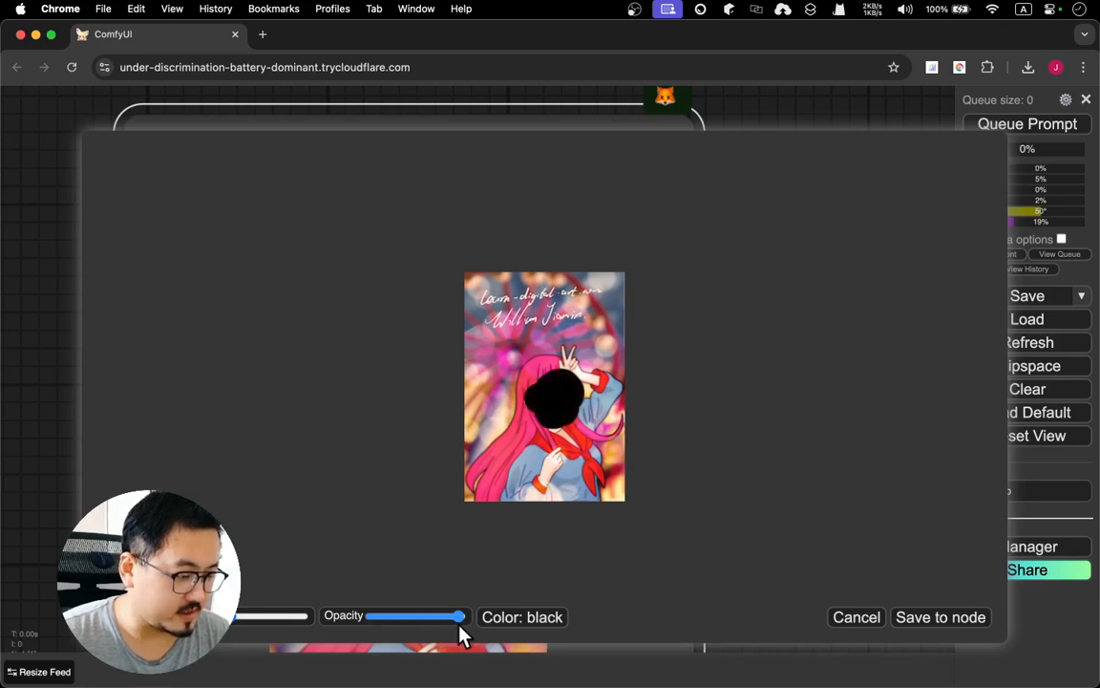
left_click(511, 621)
left_click(506, 621)
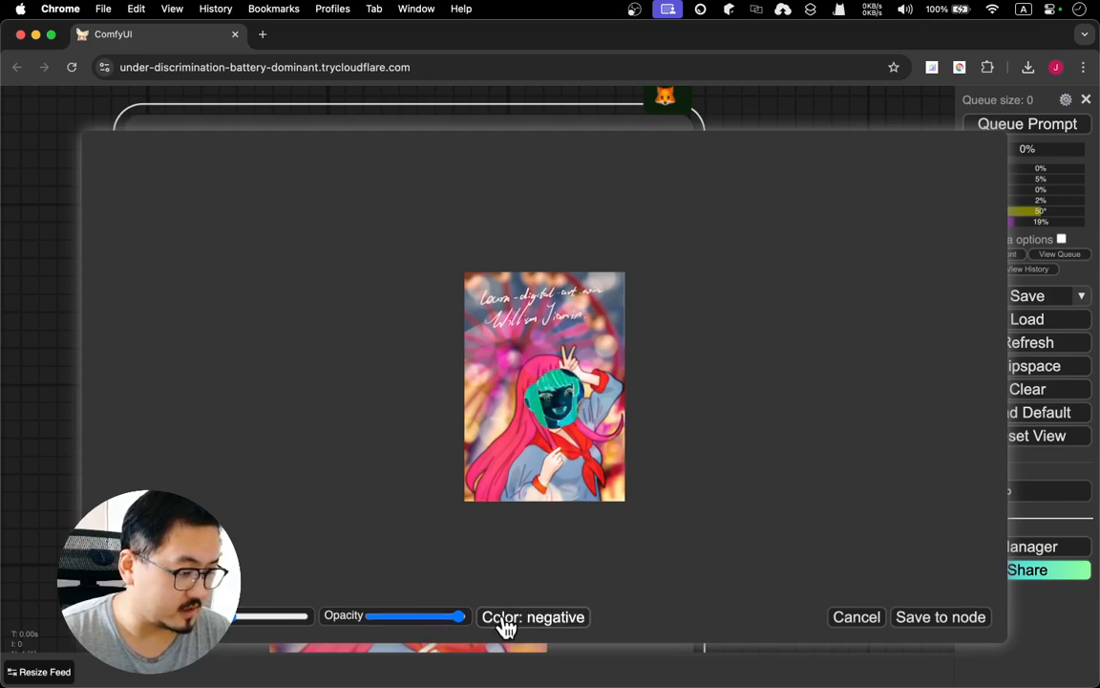
left_click(506, 621)
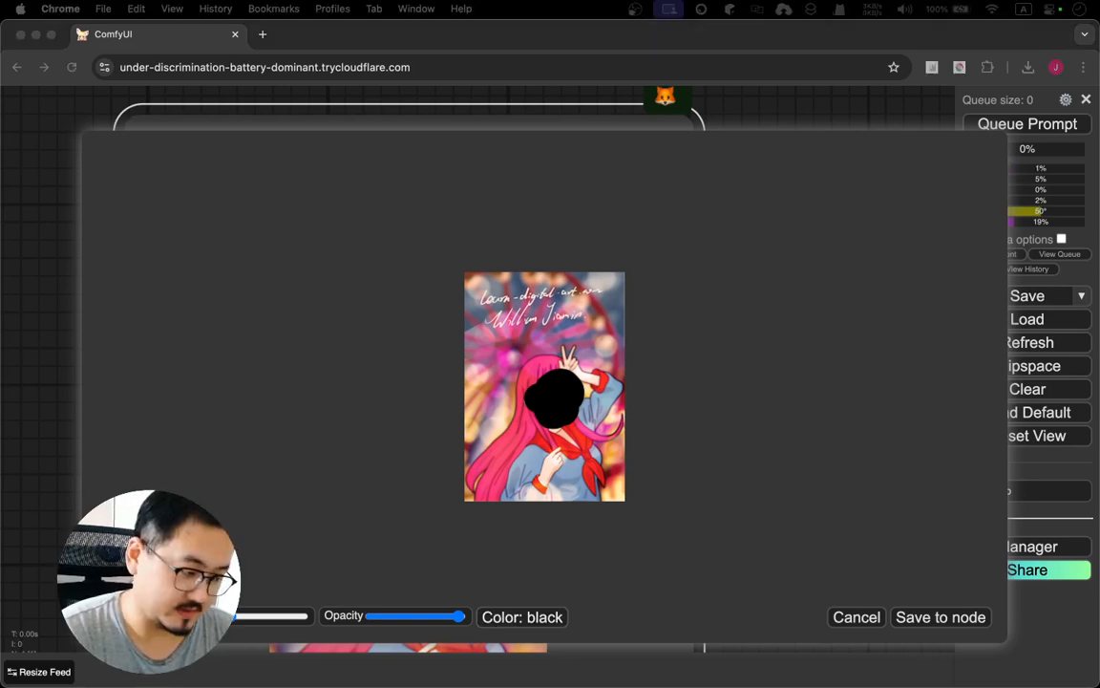
left_click(924, 621)
left_click(940, 618)
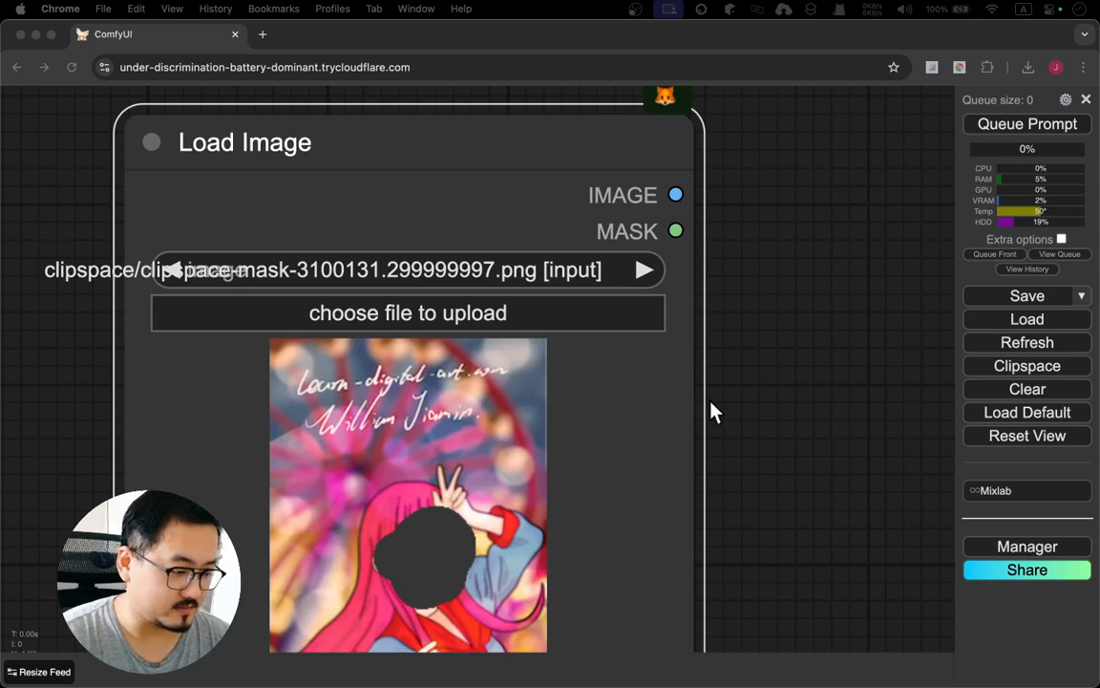
Reposition the masked Load Image node near the upper middle of the canvas.
scroll(711, 411, "down", 3)
scroll(732, 422, "up", 1)
left_click(735, 445)
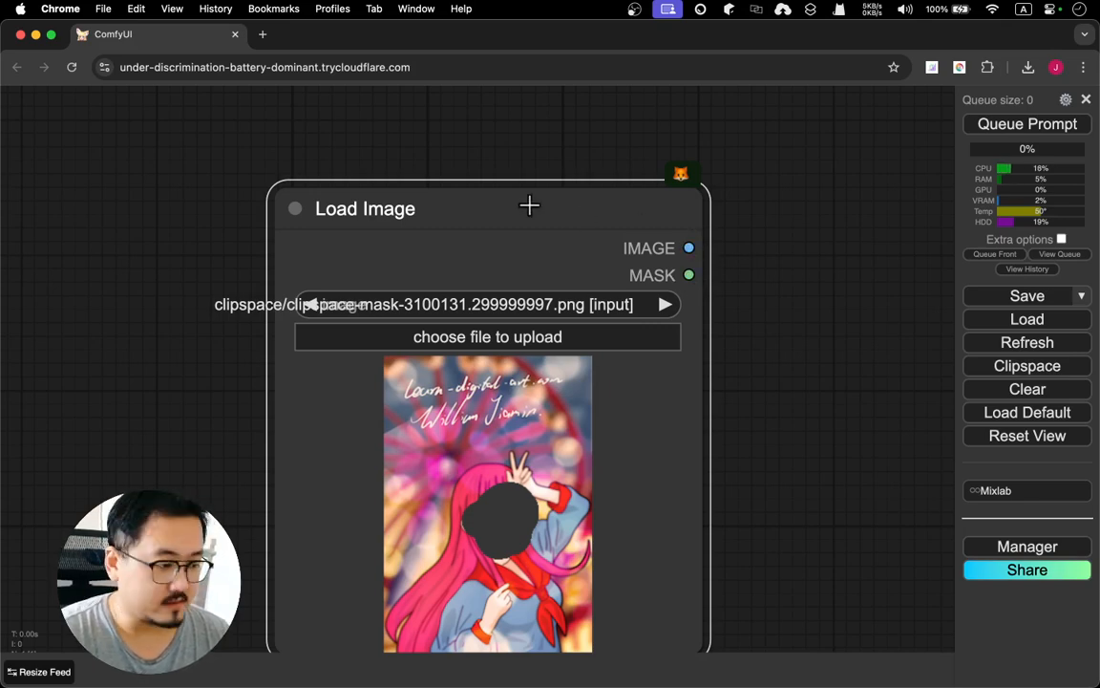
left_click_drag(524, 206, 318, 140)
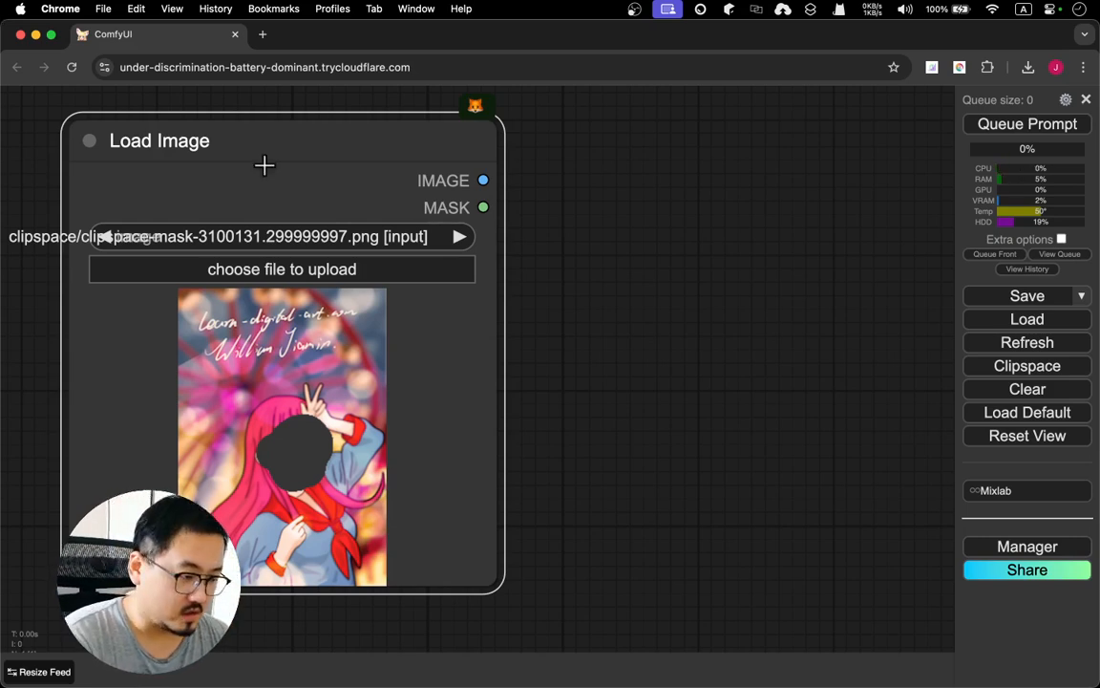
left_click_drag(314, 157, 459, 151)
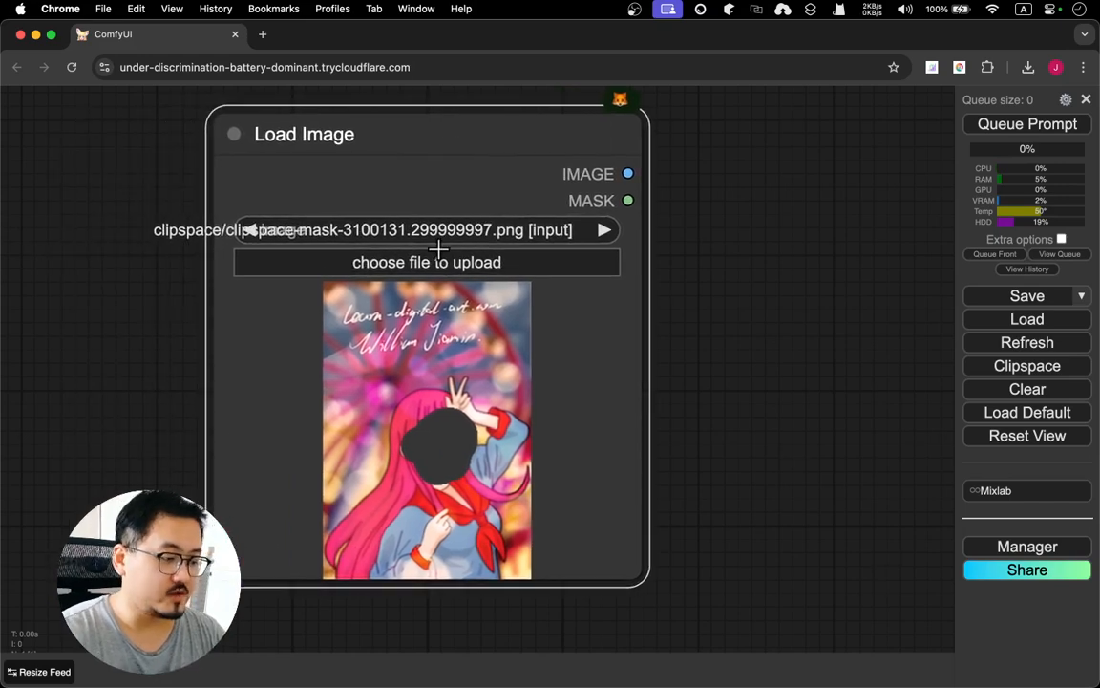